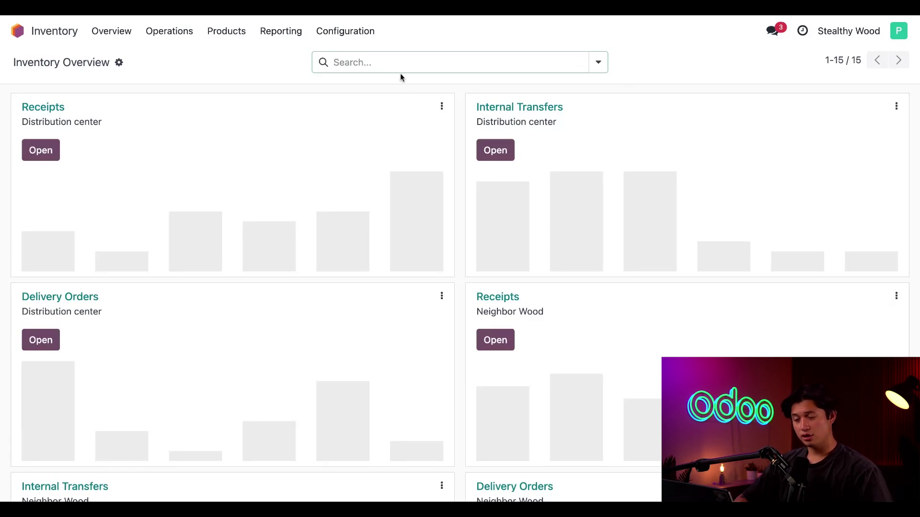
Open Inventory settings and confirm Storage Locations and Multi-Step Routes are enabled under Warehouse.
{"action": "left_click", "coordinate": [345, 31]}
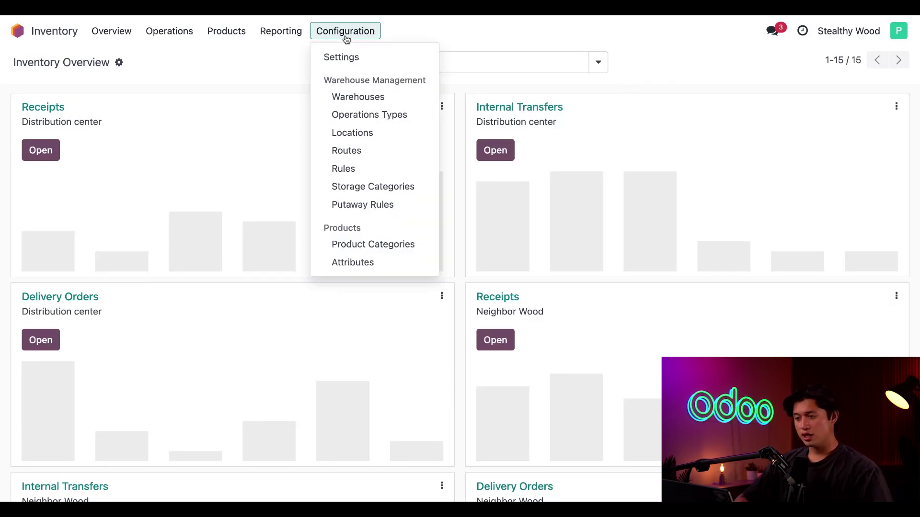
{"action": "left_click", "coordinate": [359, 59]}
{"action": "scroll", "coordinate": [412, 230], "scroll_direction": "down", "scroll_amount": 5}
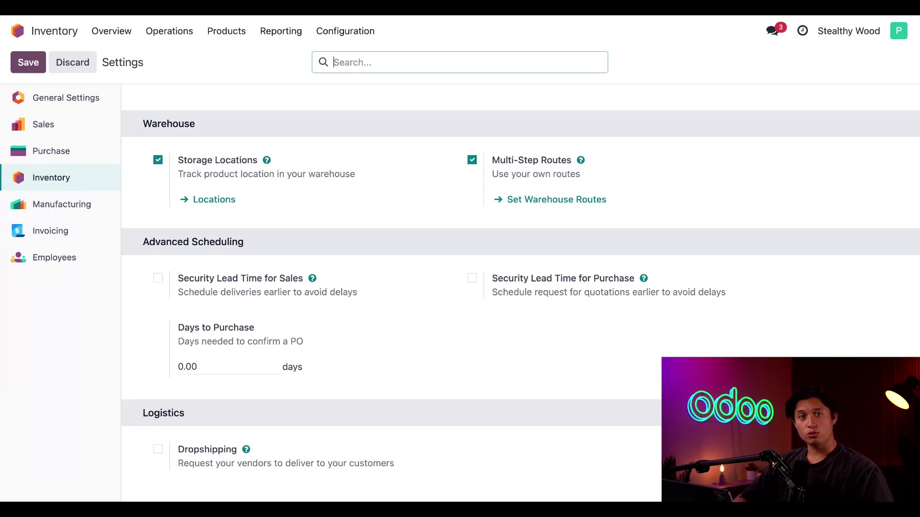
{"action": "left_click", "coordinate": [356, 29]}
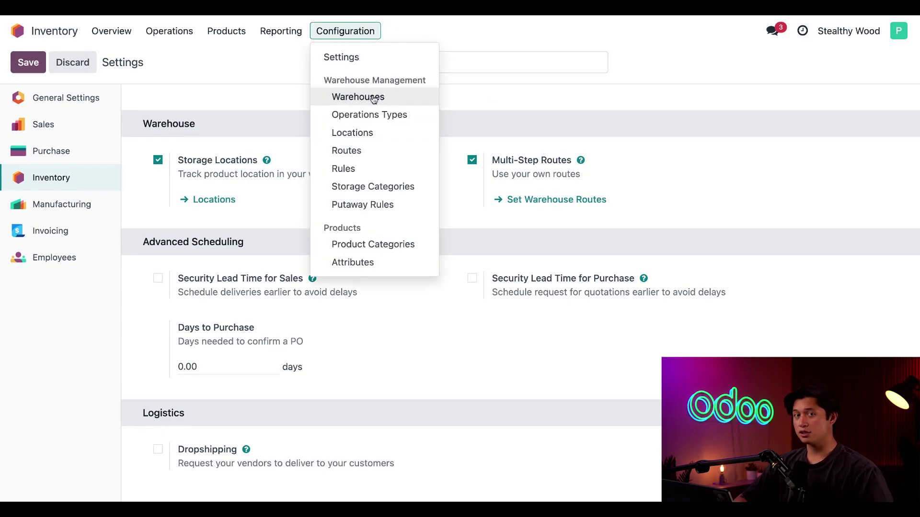
{"action": "left_click", "coordinate": [516, 214]}
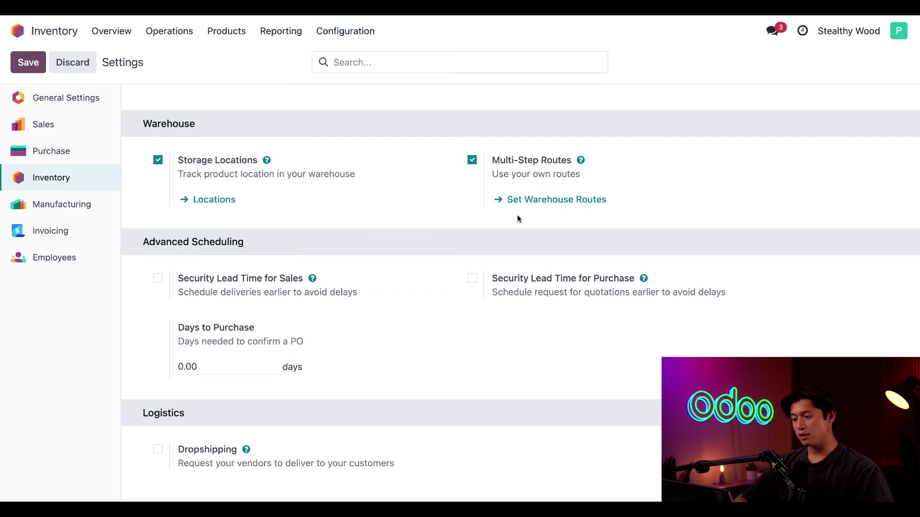
{"action": "mouse_move", "coordinate": [543, 207]}
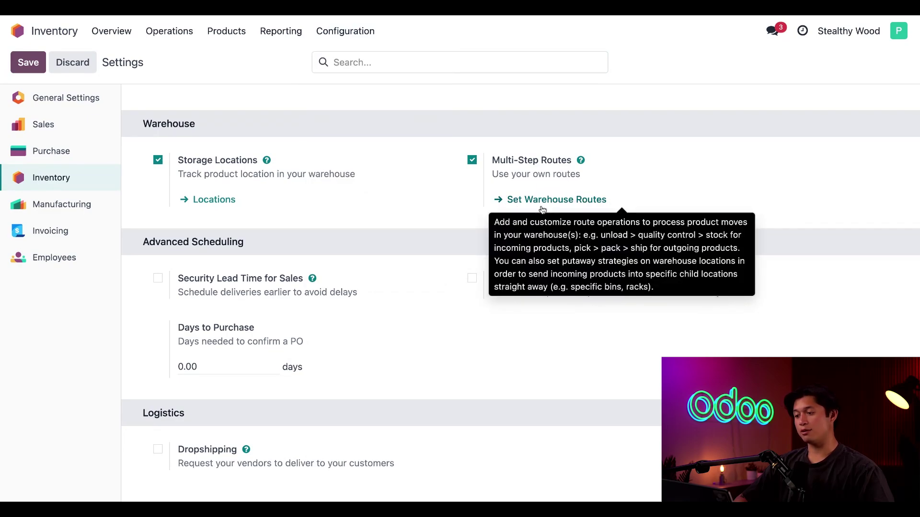
Open the Neighbor Wood (SHOP) warehouse record from the warehouses list.
{"action": "left_click", "coordinate": [546, 203]}
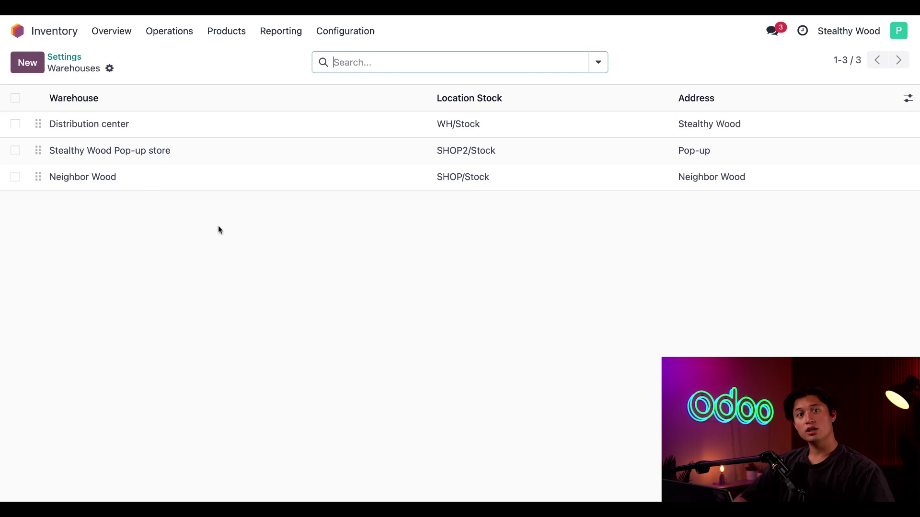
{"action": "left_click", "coordinate": [190, 188]}
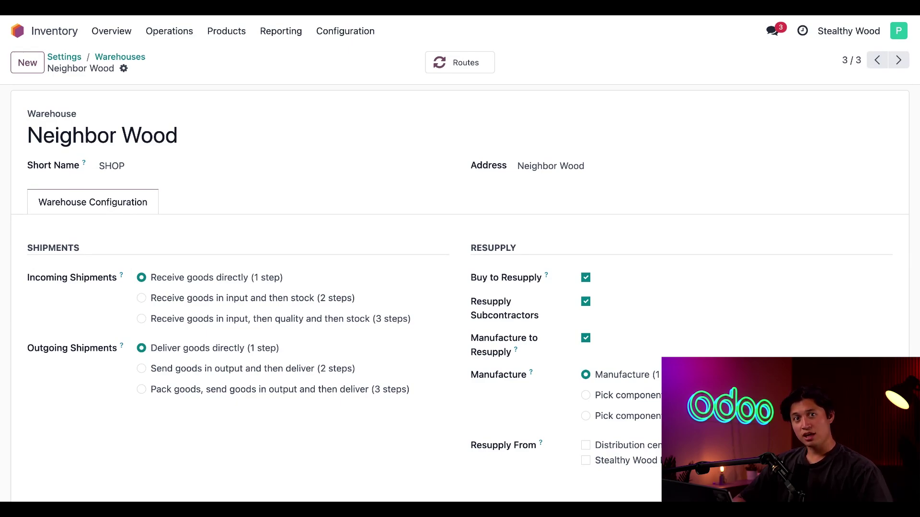
Resupply Neighbor Wood from Distribution center and uncheck Buy, Subcontractors and Manufacture resupply.
{"action": "left_click", "coordinate": [586, 445]}
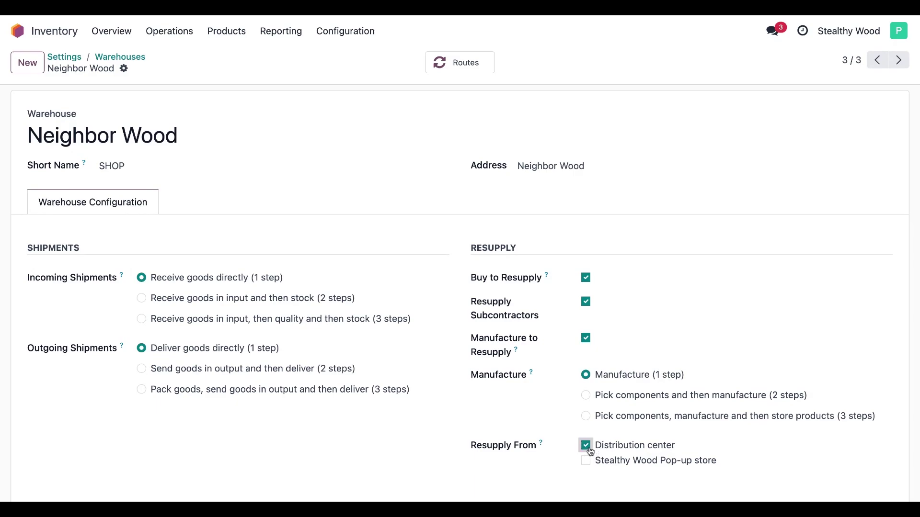
{"action": "scroll", "coordinate": [527, 443], "scroll_direction": "down", "scroll_amount": 1}
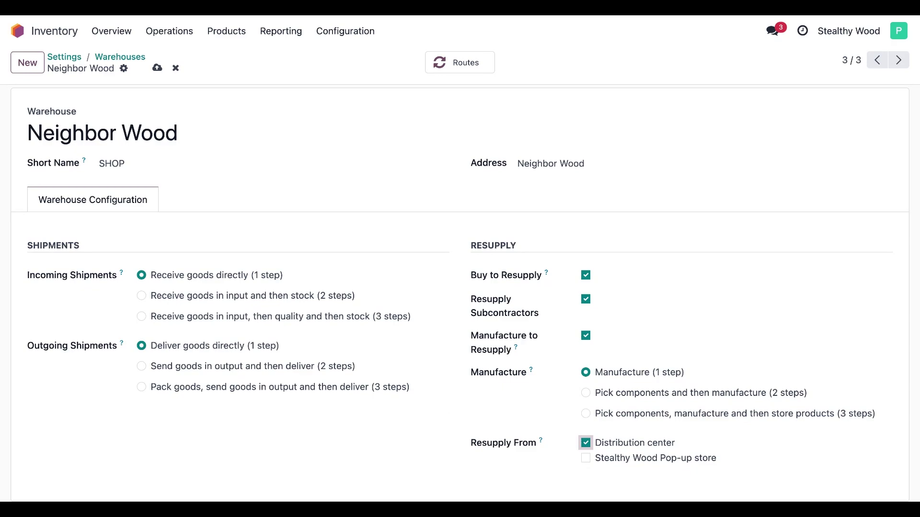
{"action": "left_click", "coordinate": [586, 275]}
{"action": "left_click", "coordinate": [586, 299]}
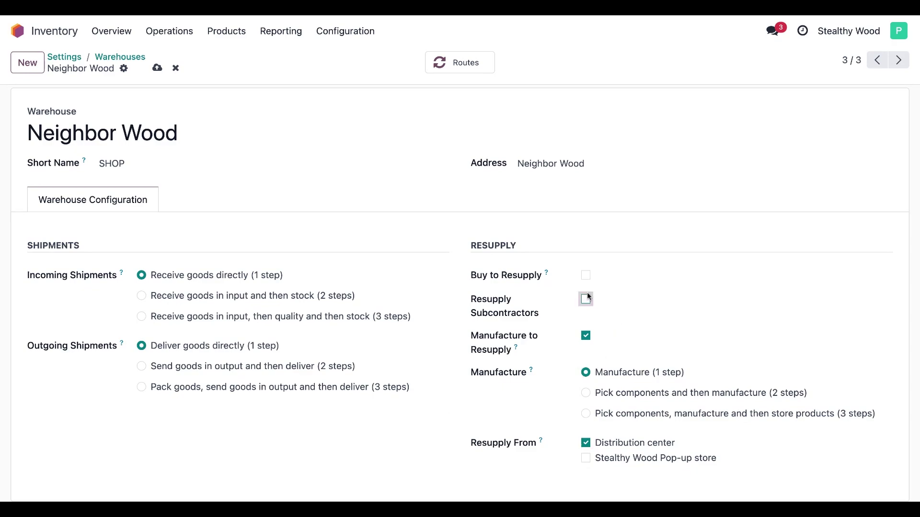
{"action": "left_click", "coordinate": [586, 336]}
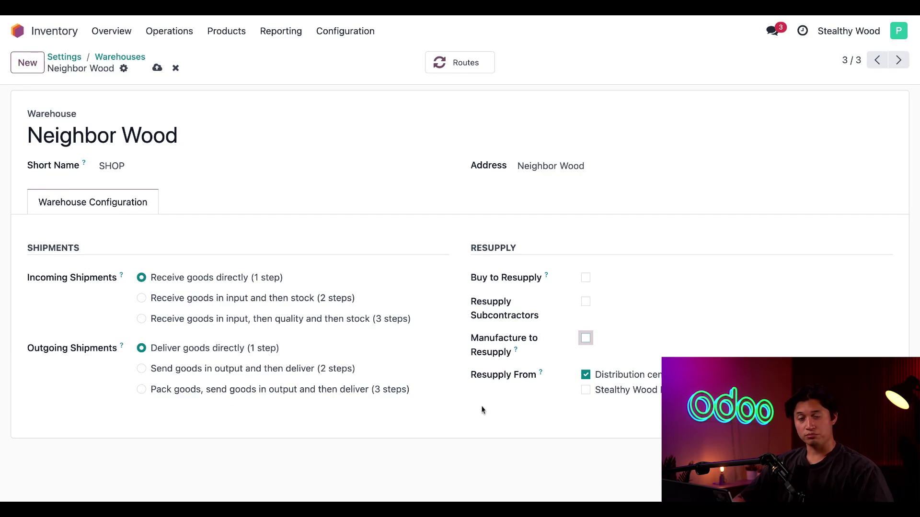
Open the Regency Couch product's Inventory tab and More menu to review its routes.
{"action": "left_click", "coordinate": [231, 33]}
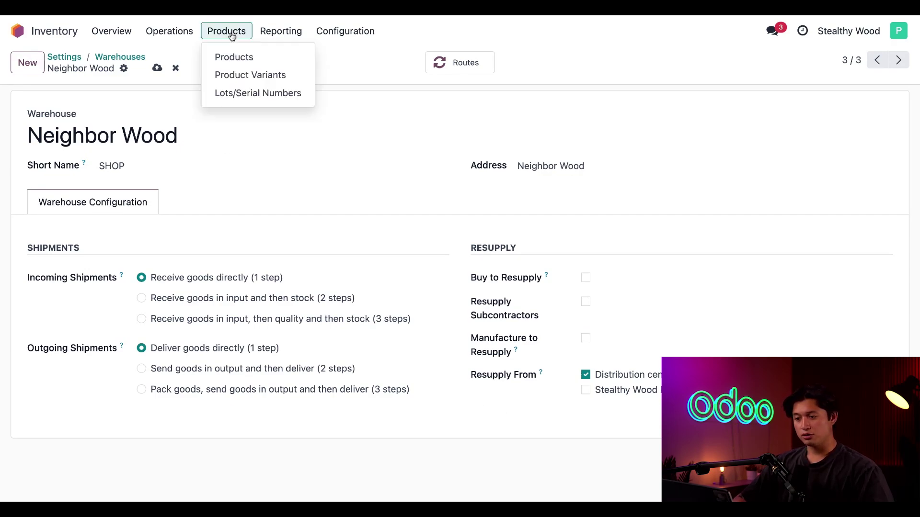
{"action": "left_click", "coordinate": [240, 58]}
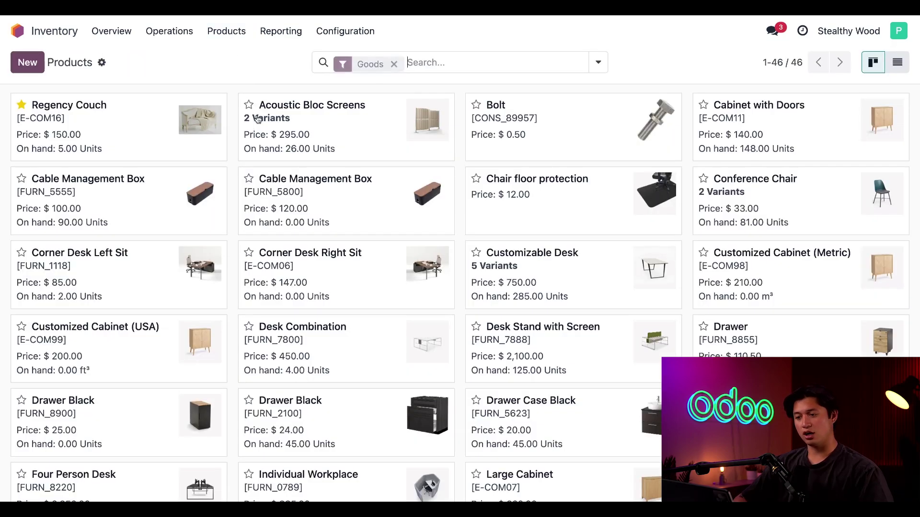
{"action": "left_click", "coordinate": [130, 142]}
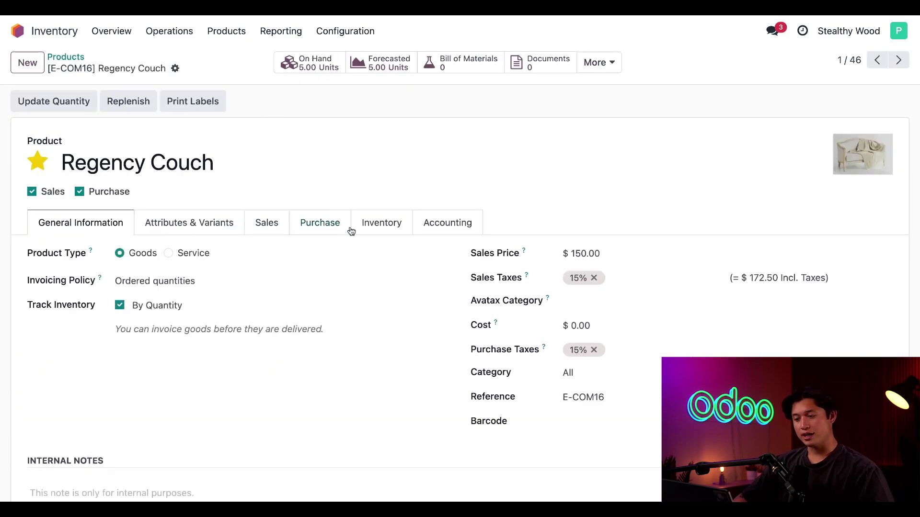
{"action": "left_click", "coordinate": [365, 227]}
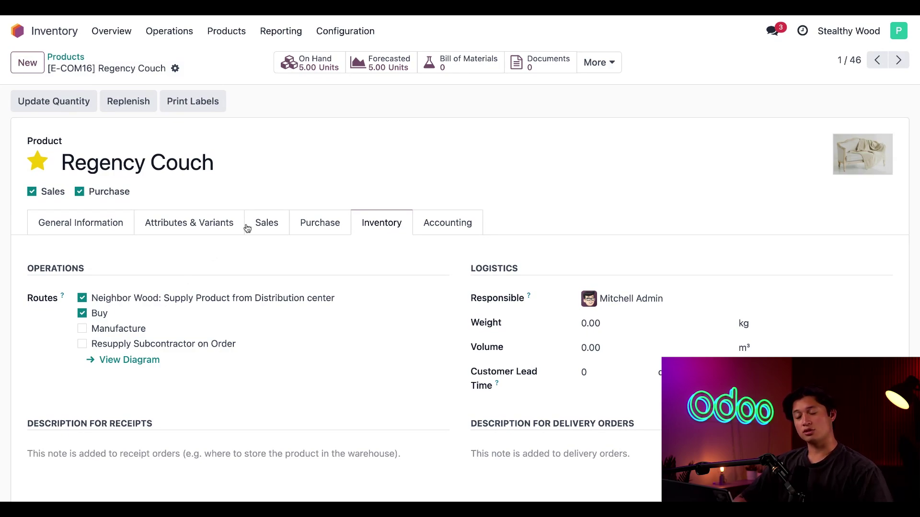
{"action": "left_click", "coordinate": [598, 63]}
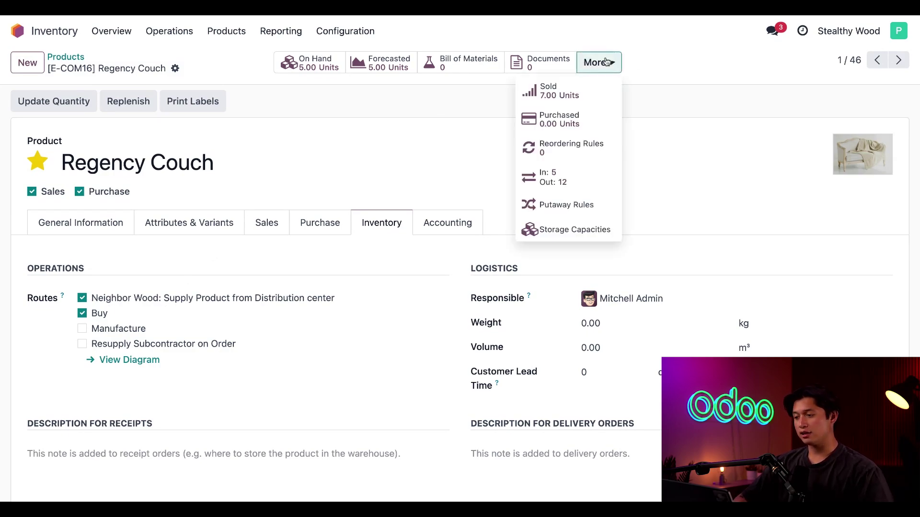
Add a Regency Couch reordering rule at SHOP/Stock using the Neighbor Wood: Supply Product from Distribution center route.
{"action": "left_click", "coordinate": [577, 148]}
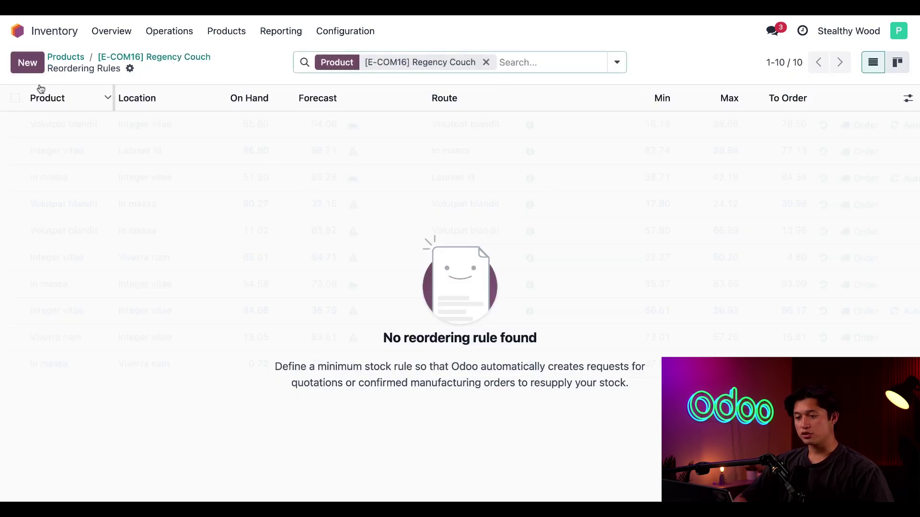
{"action": "left_click", "coordinate": [28, 62]}
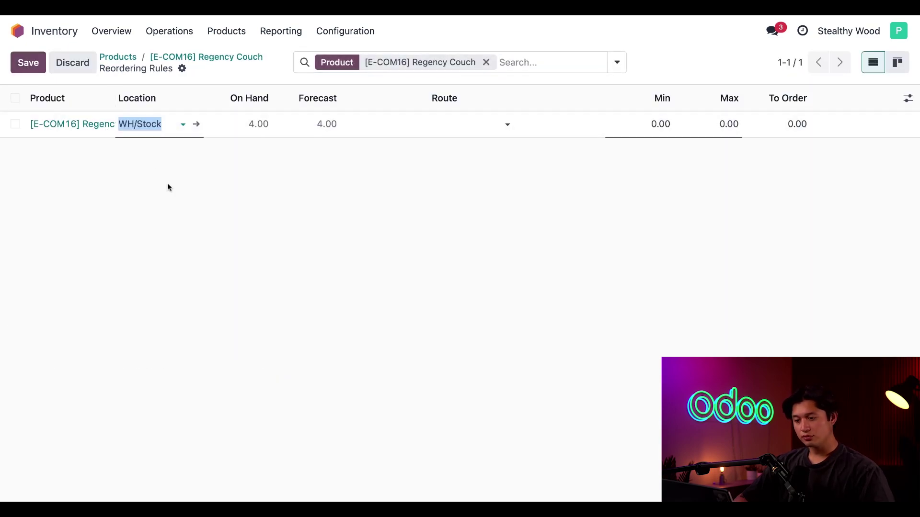
{"action": "left_click", "coordinate": [181, 124]}
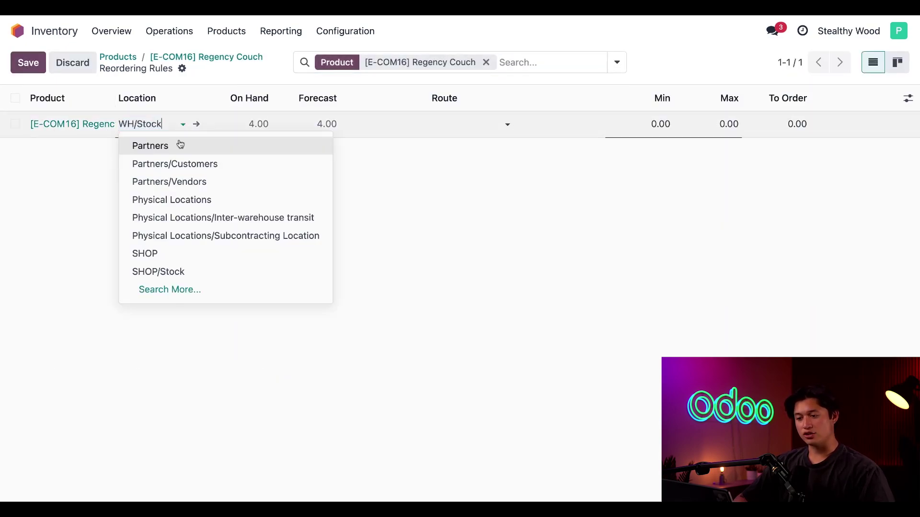
{"action": "left_click", "coordinate": [185, 271]}
{"action": "left_click", "coordinate": [403, 341]}
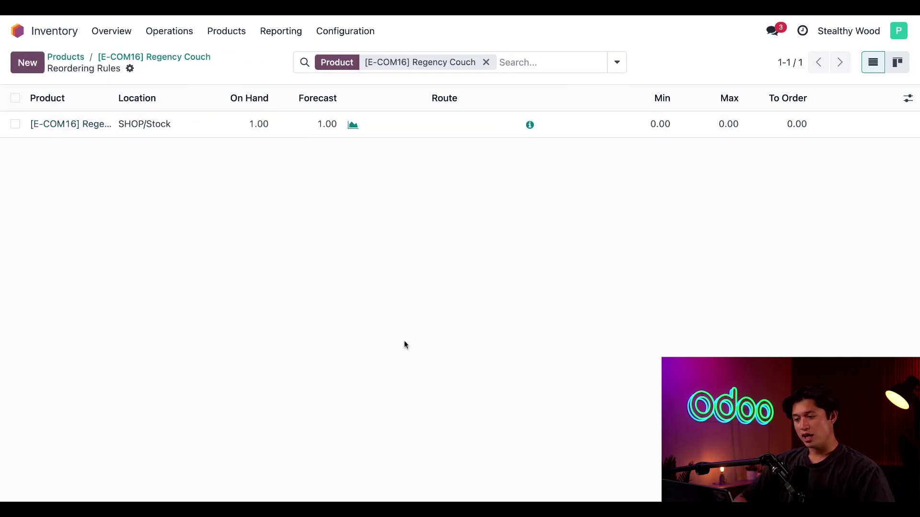
{"action": "left_click", "coordinate": [493, 136]}
{"action": "left_click", "coordinate": [491, 135]}
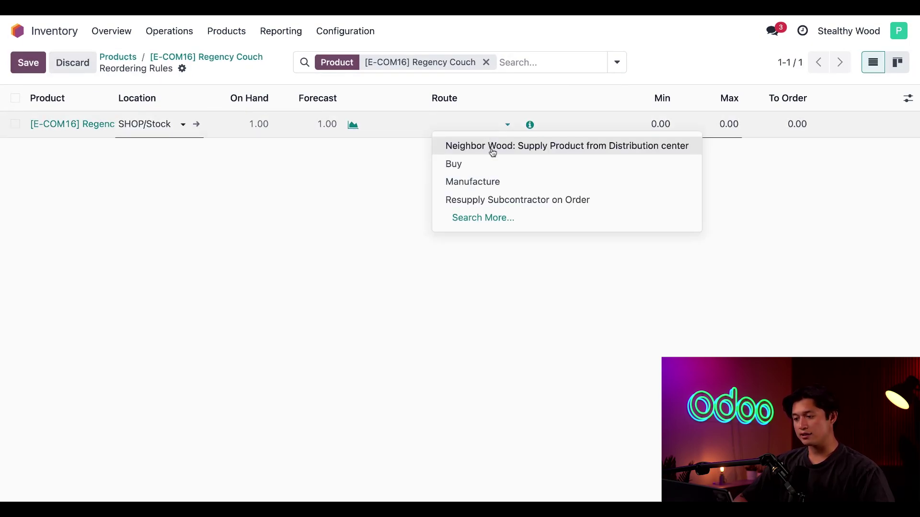
{"action": "left_click", "coordinate": [492, 153]}
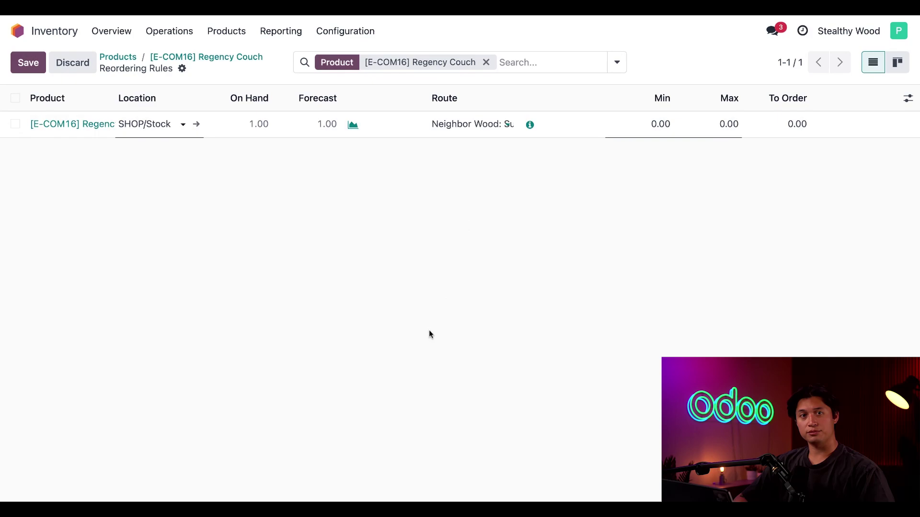
{"action": "left_click", "coordinate": [430, 341]}
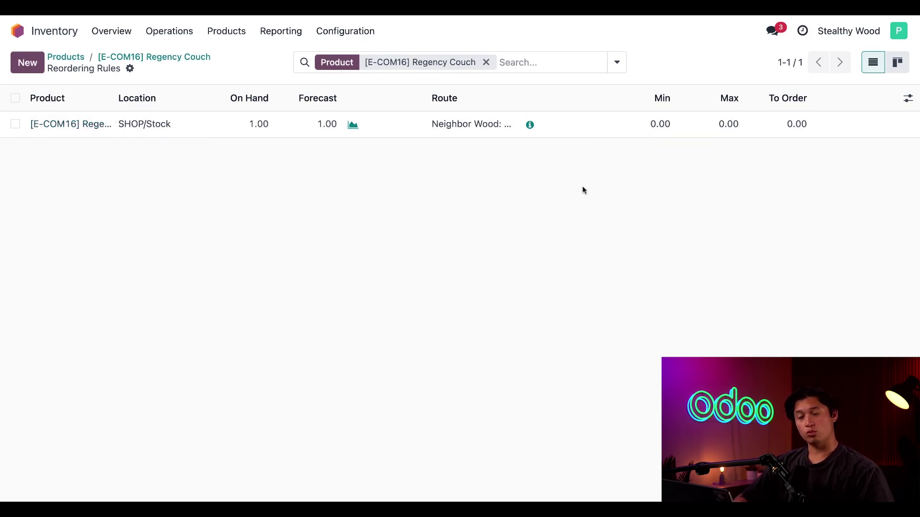
Set the reordering rule's Min and Max quantities to 1 and save.
{"action": "left_click", "coordinate": [655, 125]}
{"action": "type", "text": "1"}
{"action": "left_click", "coordinate": [724, 123]}
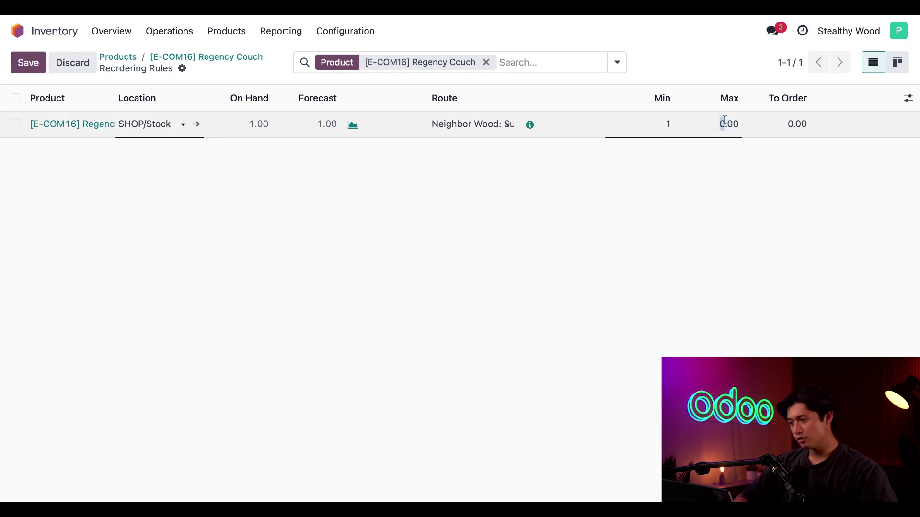
{"action": "type", "text": "1"}
{"action": "left_click", "coordinate": [688, 196]}
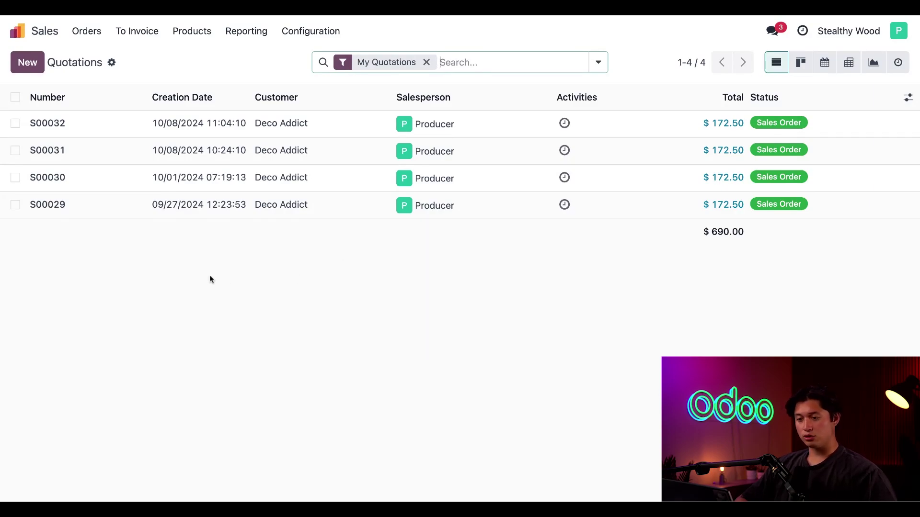
{"action": "left_click", "coordinate": [27, 62]}
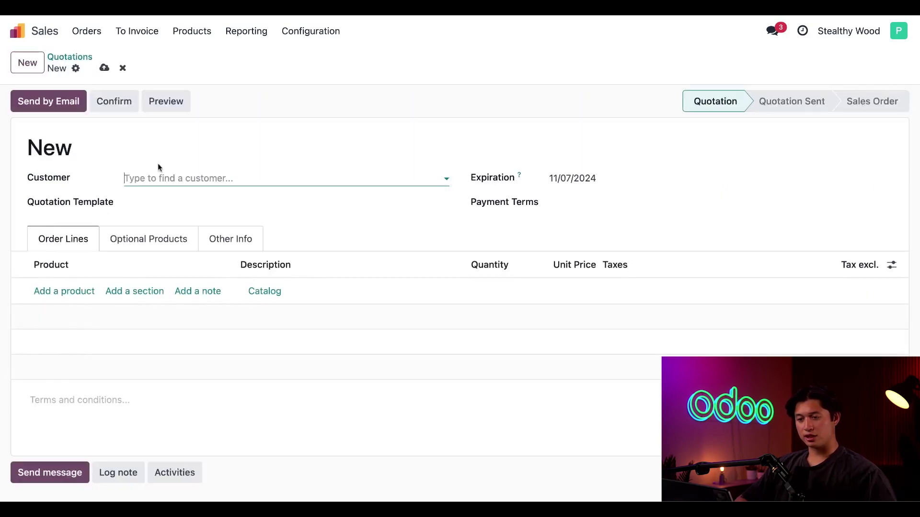
Create a quotation for Deco Addict with one Regency Couch shipped from Neighbor Wood, saved as S00033.
{"action": "left_click", "coordinate": [219, 176]}
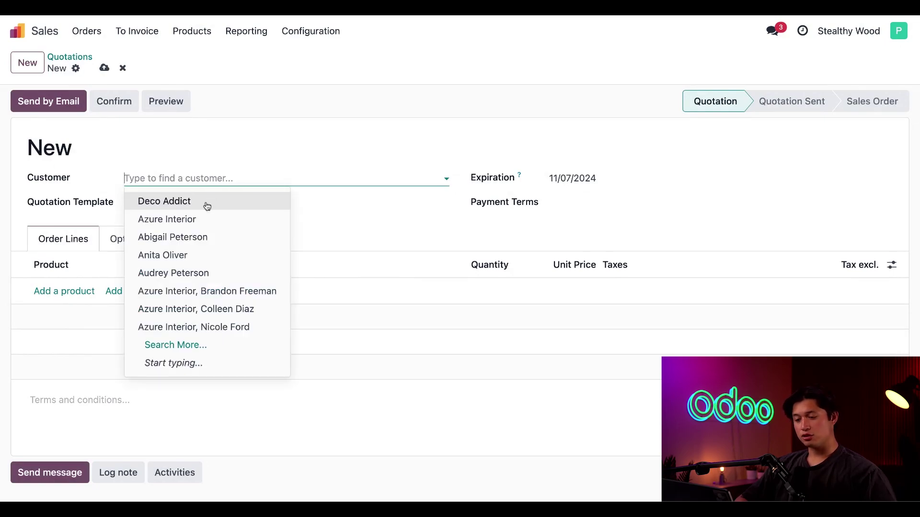
{"action": "left_click", "coordinate": [207, 204]}
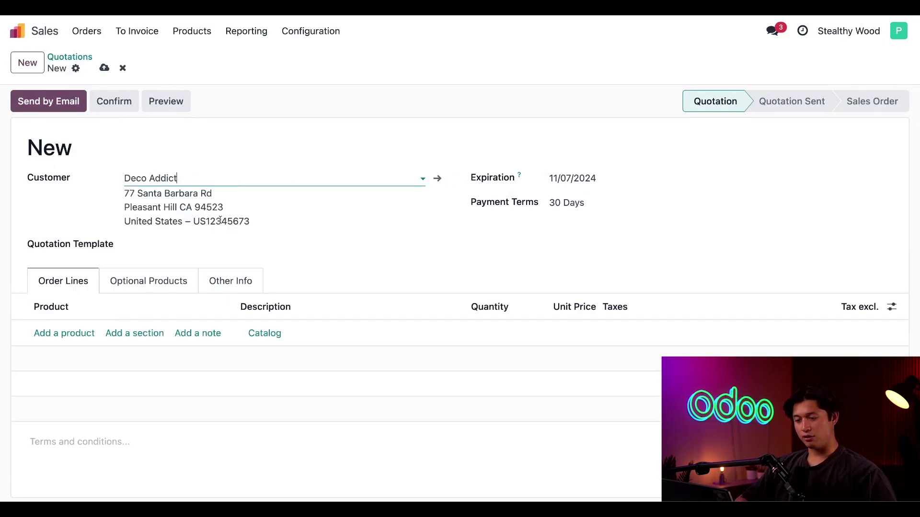
{"action": "left_click", "coordinate": [73, 334]}
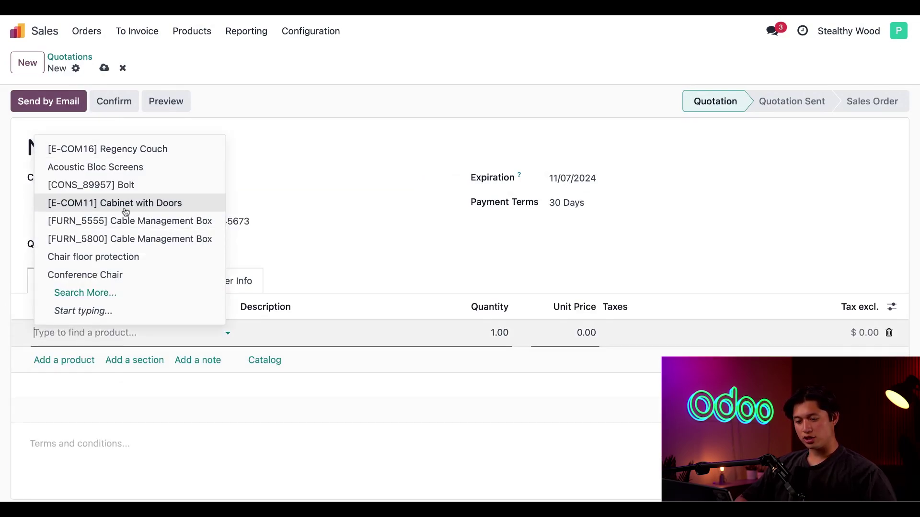
{"action": "left_click", "coordinate": [147, 154]}
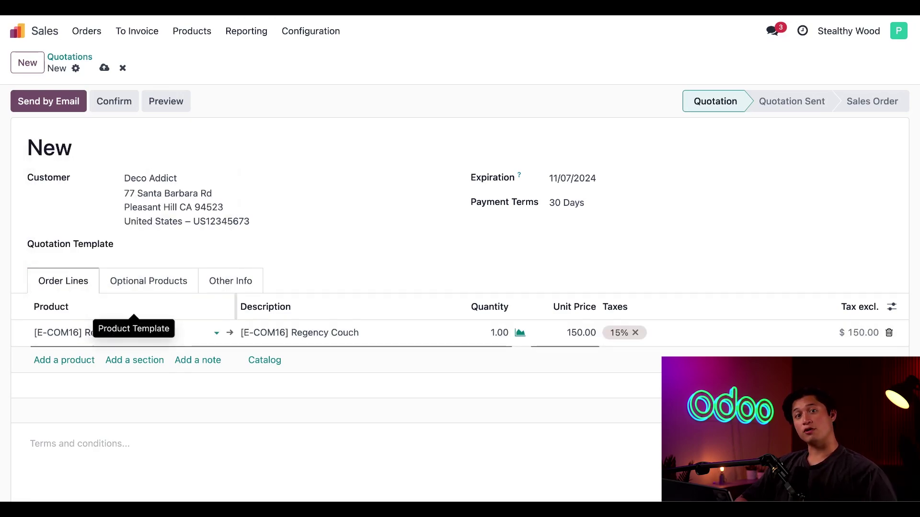
{"action": "left_click", "coordinate": [238, 285]}
{"action": "scroll", "coordinate": [294, 389], "scroll_direction": "down", "scroll_amount": 5}
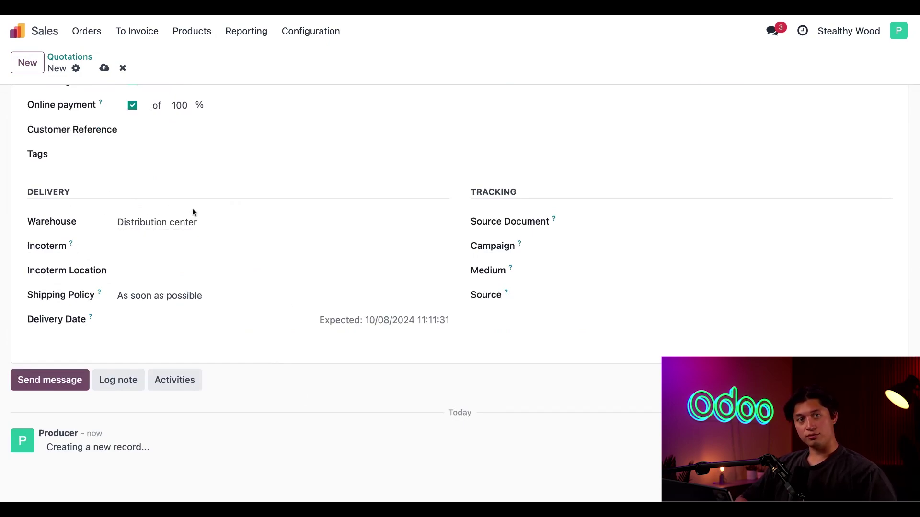
{"action": "left_click", "coordinate": [209, 227]}
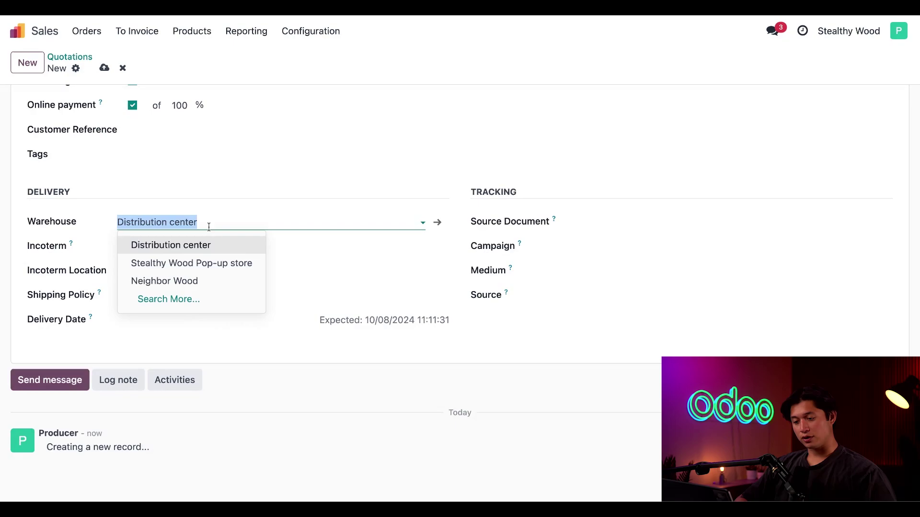
{"action": "left_click", "coordinate": [204, 285]}
{"action": "scroll", "coordinate": [293, 244], "scroll_direction": "up", "scroll_amount": 6}
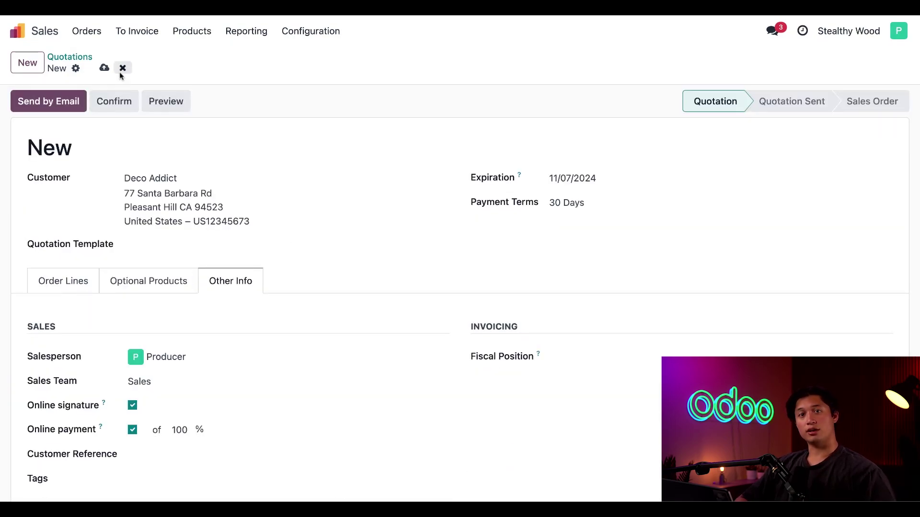
{"action": "left_click", "coordinate": [104, 67]}
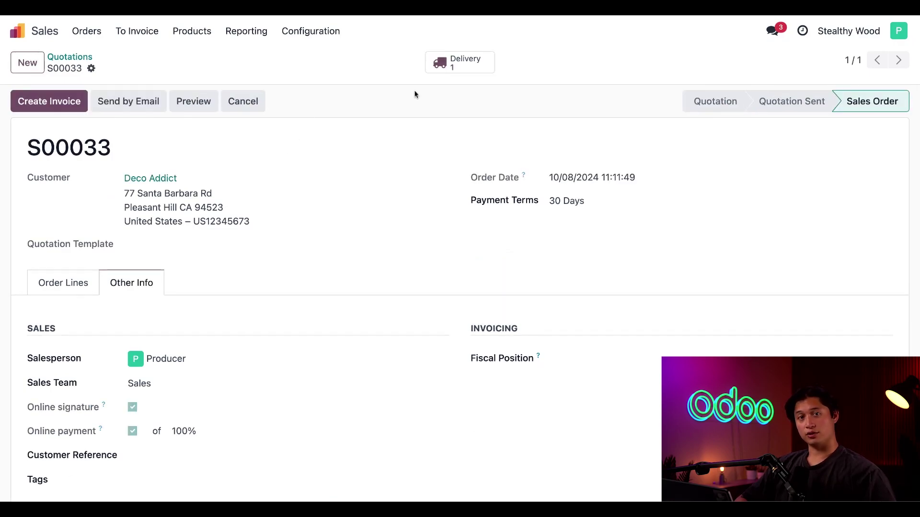
Validate shop delivery SHOP/OUT/00008 of the Regency Couch to Deco Addict.
{"action": "left_click", "coordinate": [464, 63]}
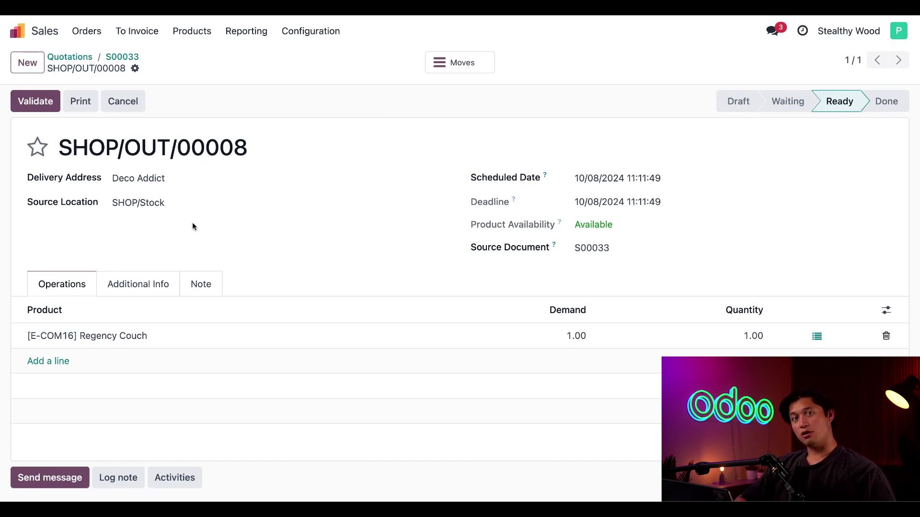
{"action": "left_click", "coordinate": [44, 101]}
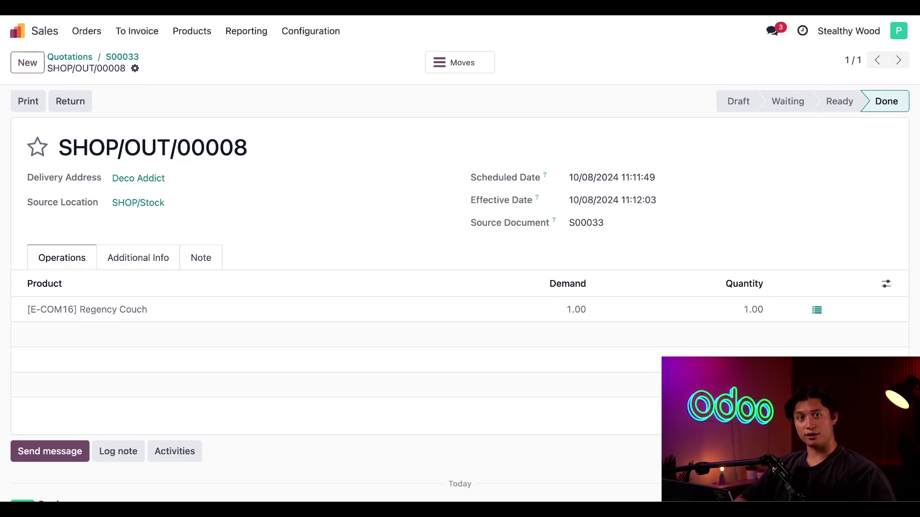
Group the Inventory overview by warehouse and locate the Distribution center delivery order to deliver.
{"action": "left_click", "coordinate": [24, 33]}
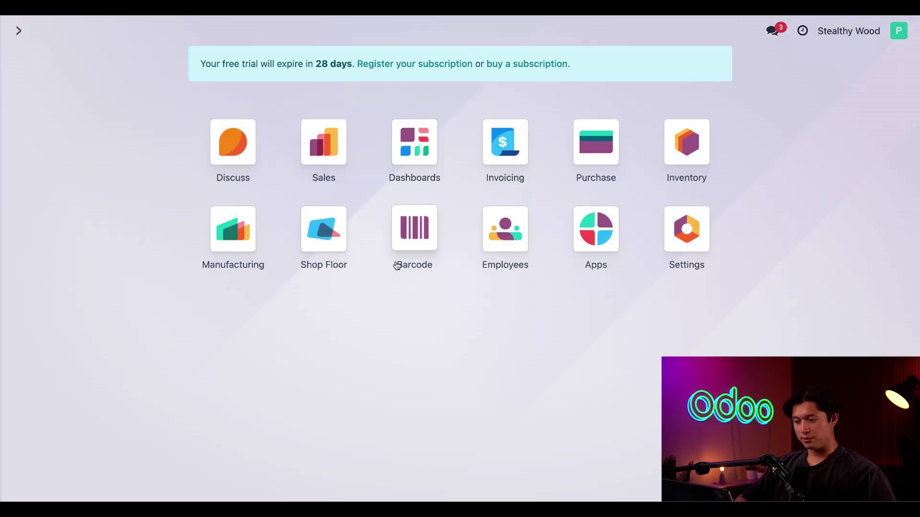
{"action": "left_click", "coordinate": [690, 172]}
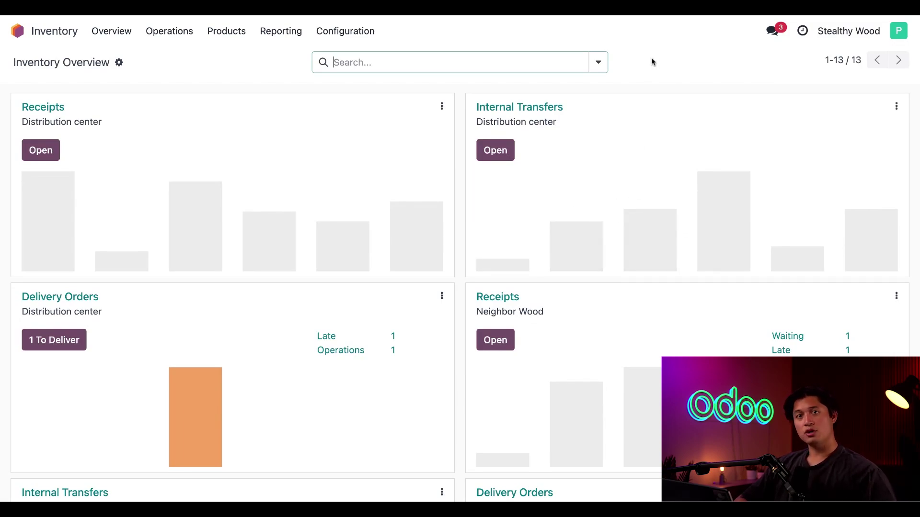
{"action": "left_click", "coordinate": [598, 62]}
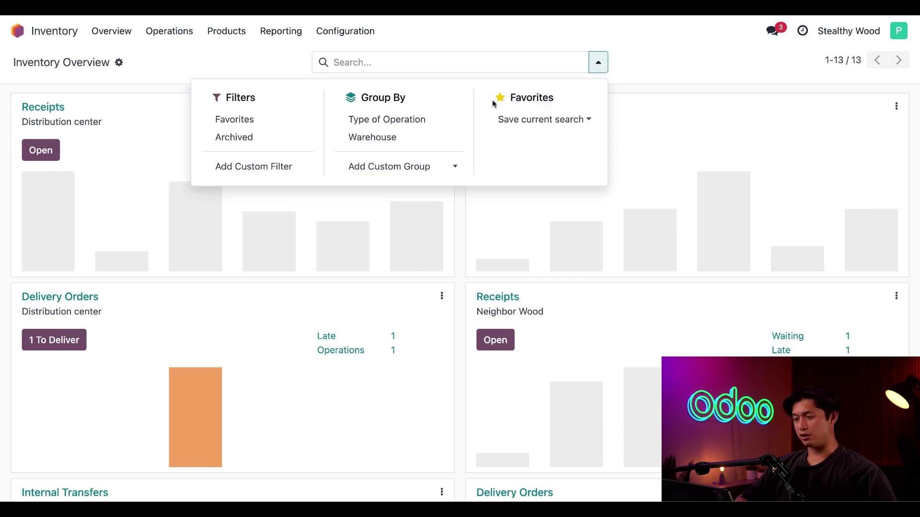
{"action": "left_click", "coordinate": [411, 138]}
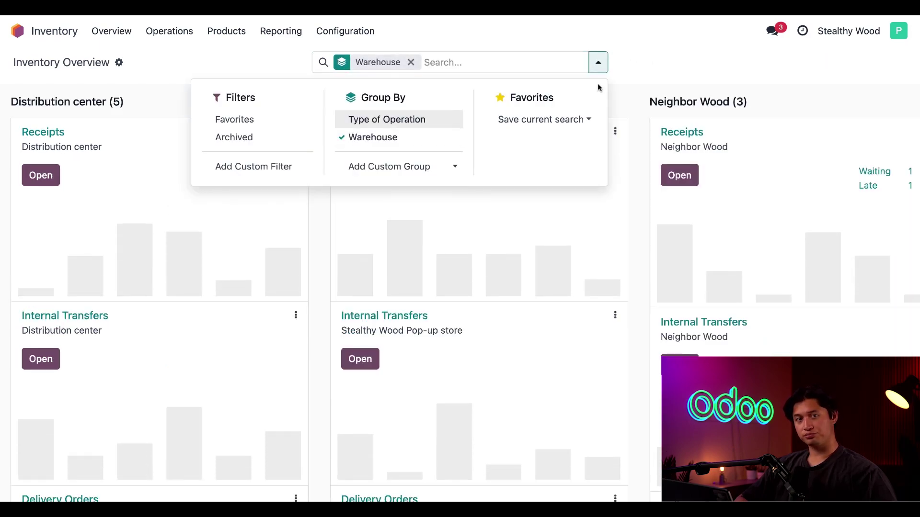
{"action": "left_click", "coordinate": [649, 70]}
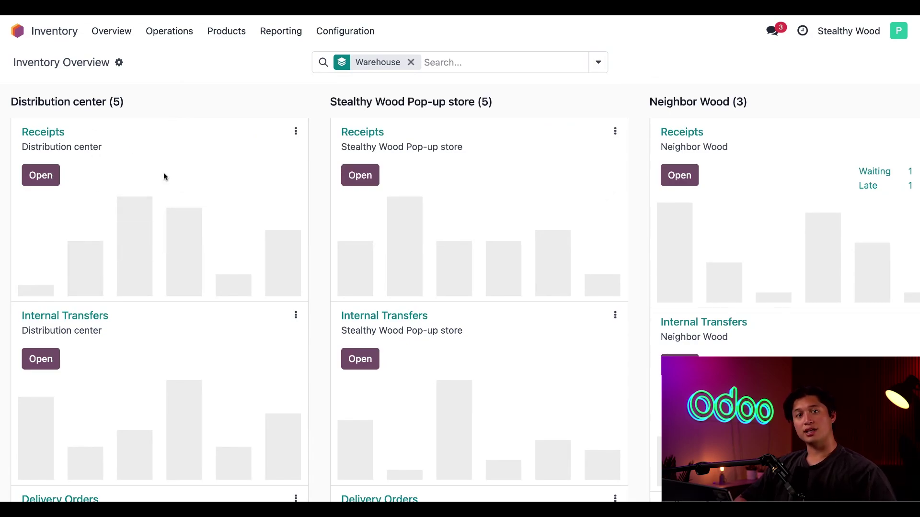
{"action": "scroll", "coordinate": [164, 177], "scroll_direction": "down", "scroll_amount": 5}
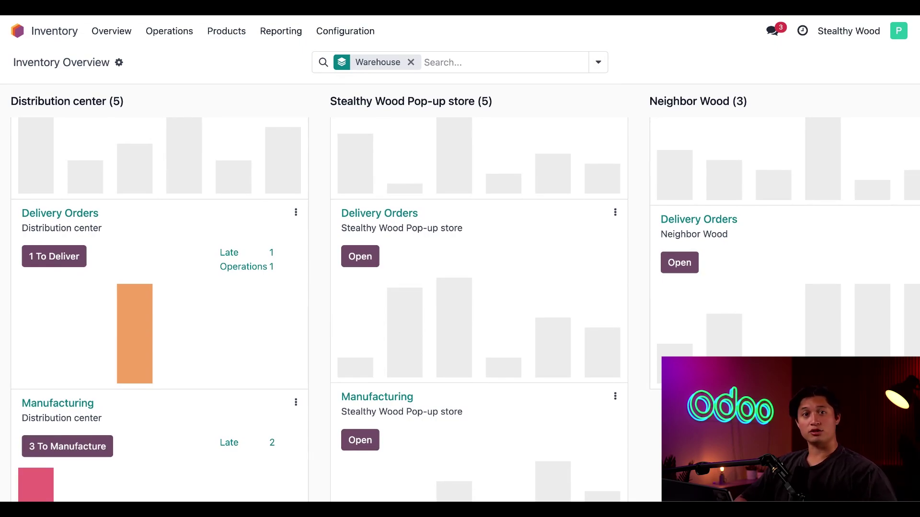
{"action": "scroll", "coordinate": [611, 278], "scroll_direction": "up", "scroll_amount": 5}
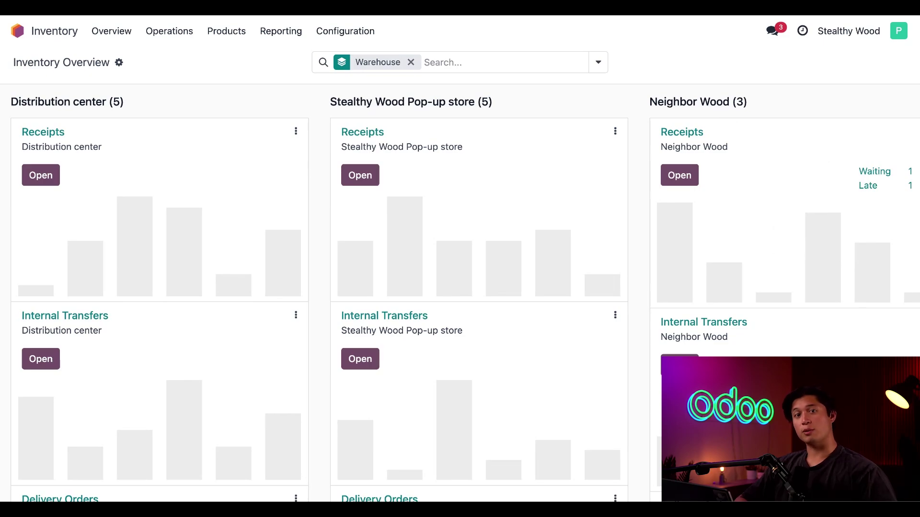
{"action": "scroll", "coordinate": [220, 434], "scroll_direction": "down", "scroll_amount": 3}
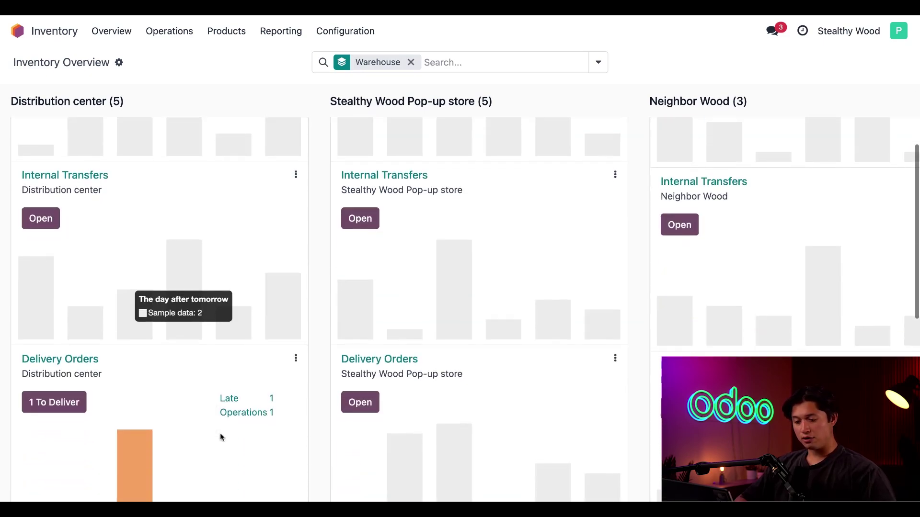
{"action": "scroll", "coordinate": [148, 193], "scroll_direction": "down", "scroll_amount": 2}
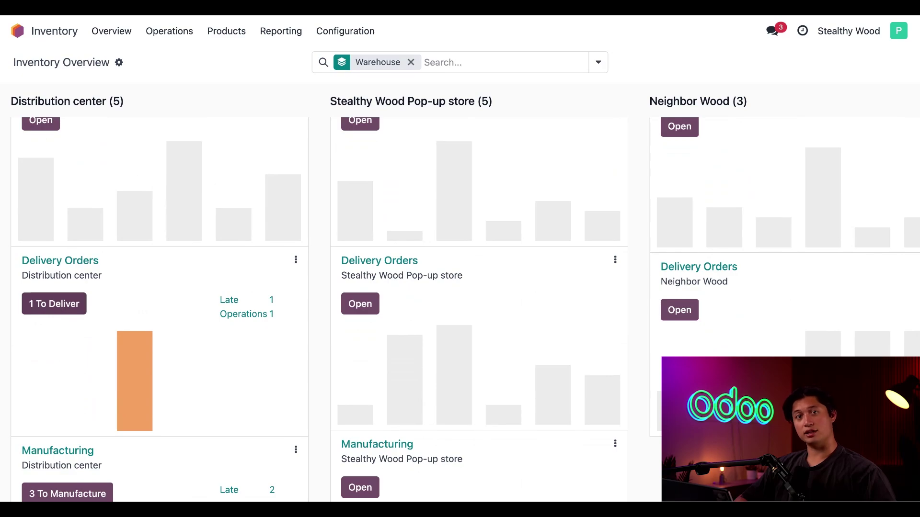
Validate Distribution center delivery WH/OUT/00020 of the Regency Couch to Neighbor Wood.
{"action": "left_click", "coordinate": [54, 304]}
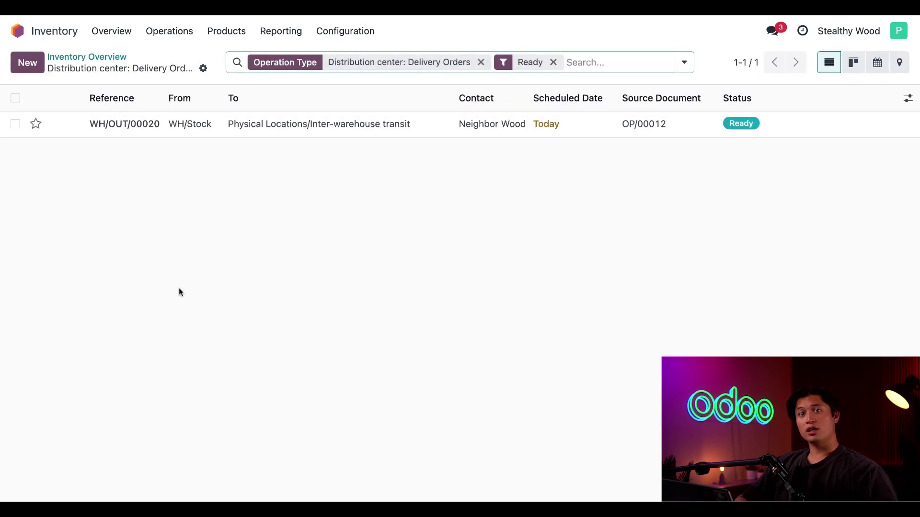
{"action": "left_click", "coordinate": [362, 129]}
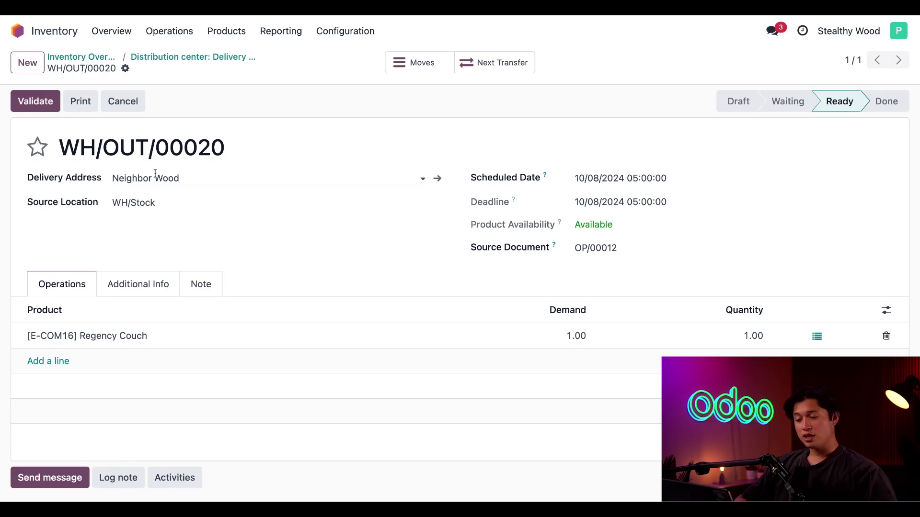
{"action": "left_click", "coordinate": [27, 104]}
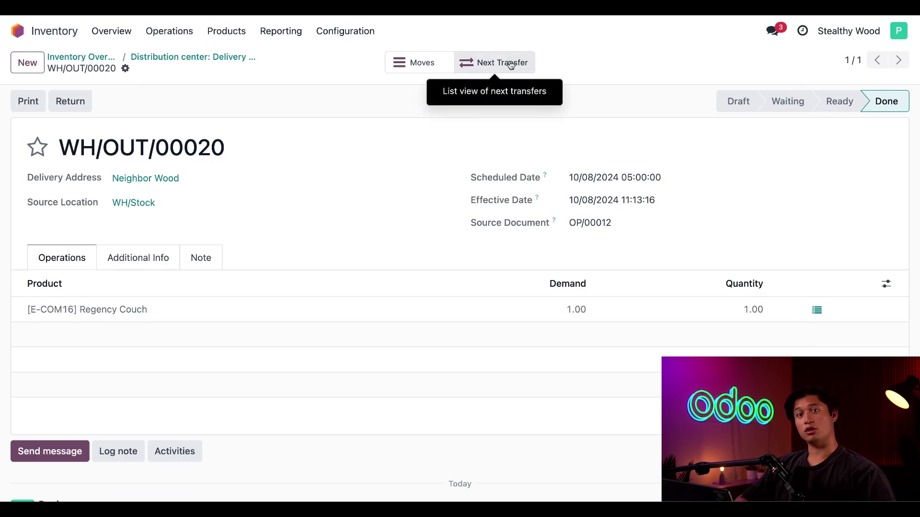
Open the follow-on Neighbor Wood receipt SHOP/IN/00007 for the Regency Couch.
{"action": "left_click", "coordinate": [511, 65]}
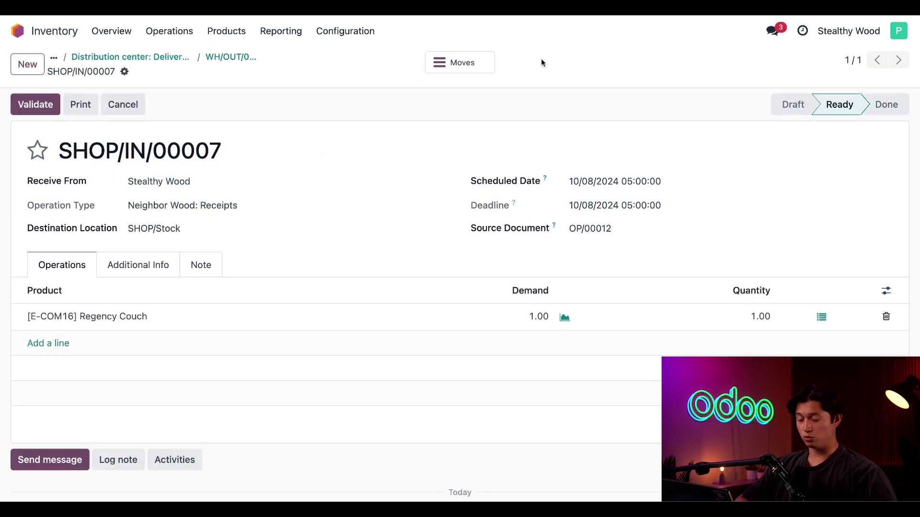